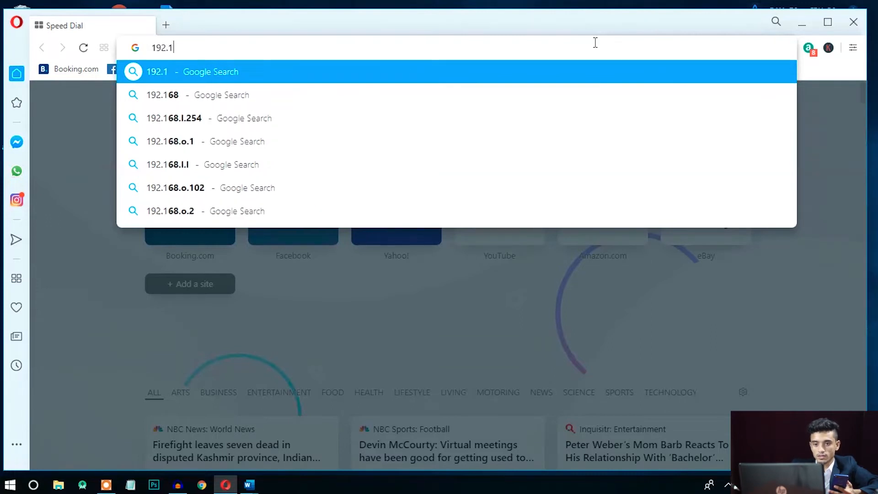
# - Load 192.168.0.1 and sign in with the router's admin username and password
pyautogui.write('68.')
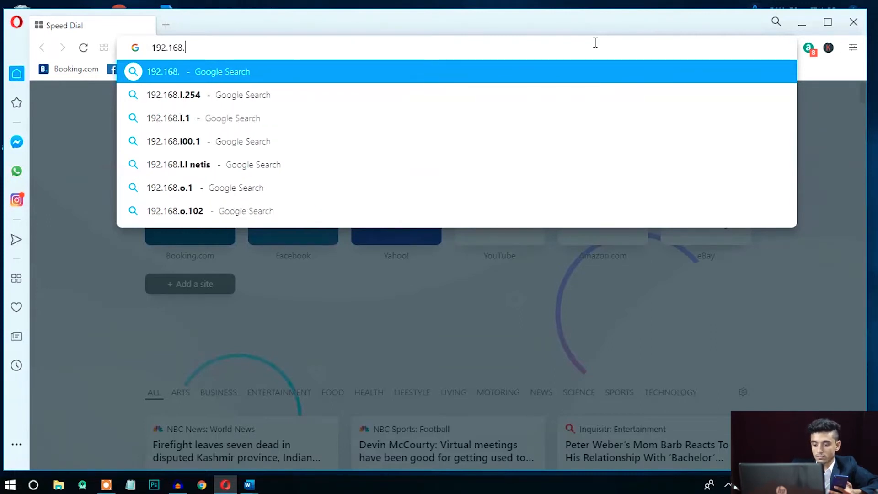
pyautogui.write('0.1')
pyautogui.press('Return')
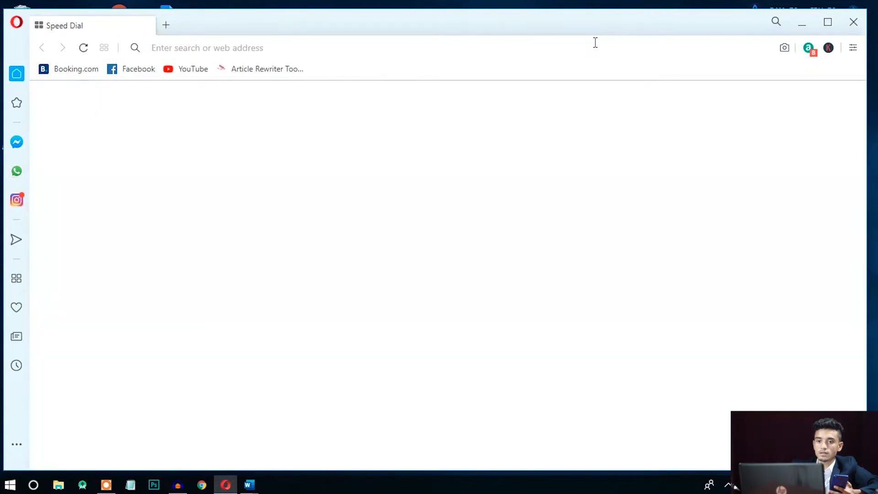
pyautogui.write('admin')
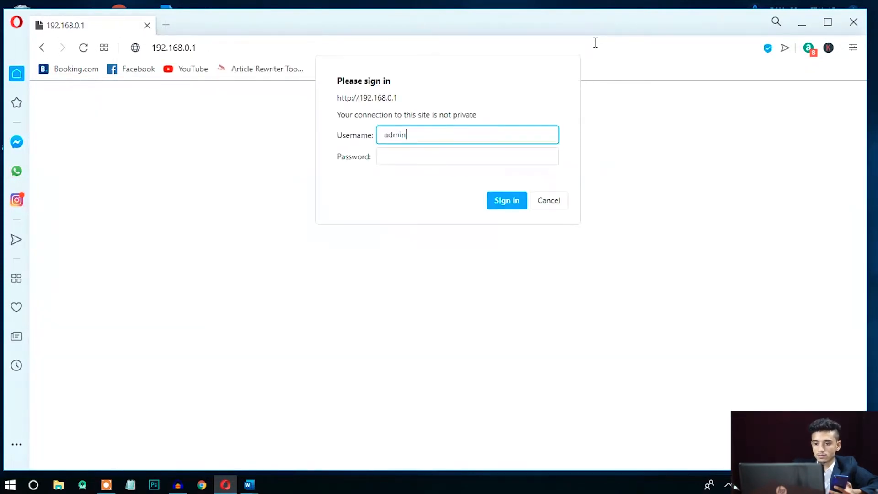
pyautogui.press('Tab')
pyautogui.write('admi')
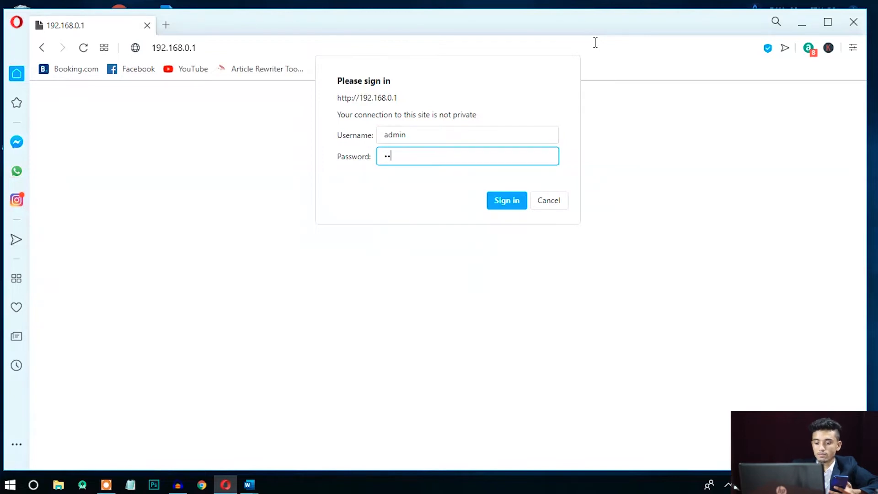
pyautogui.write('n')
pyautogui.press('Return')
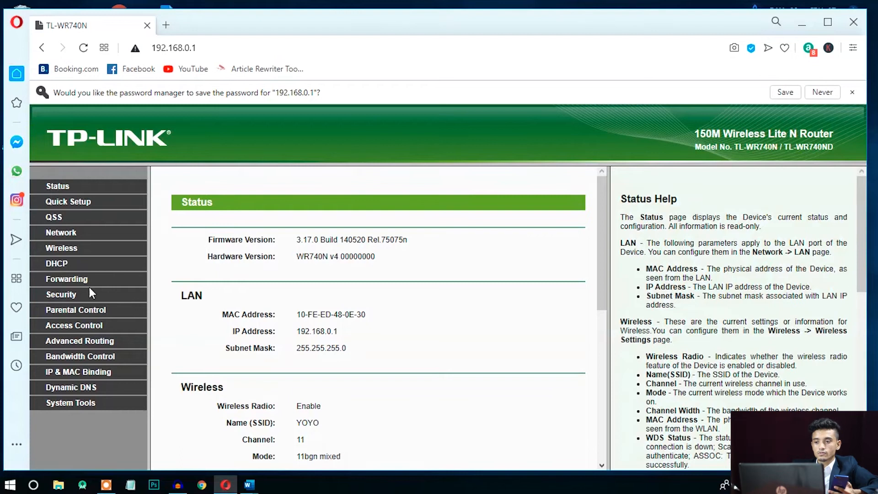
# - Open the DHCP Clients List and maximize the browser window
pyautogui.click(63, 267)
pyautogui.moveTo(81, 303); pyautogui.dragTo(81, 301)
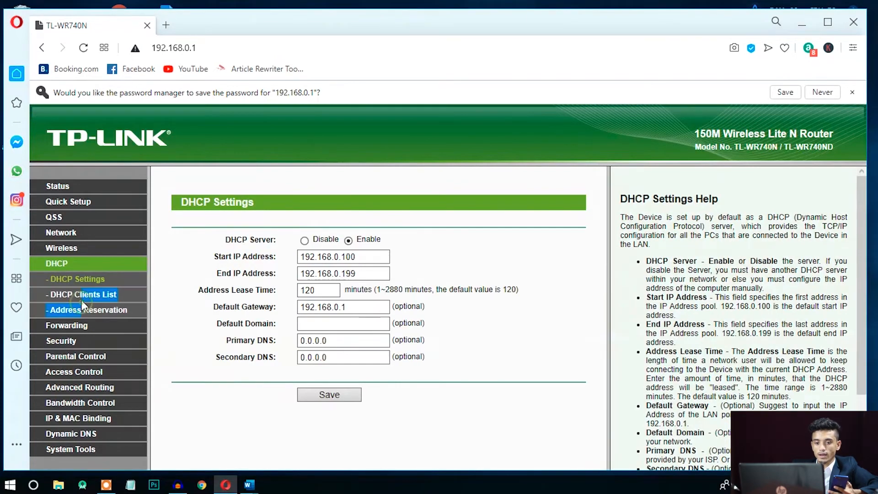
pyautogui.click(82, 298)
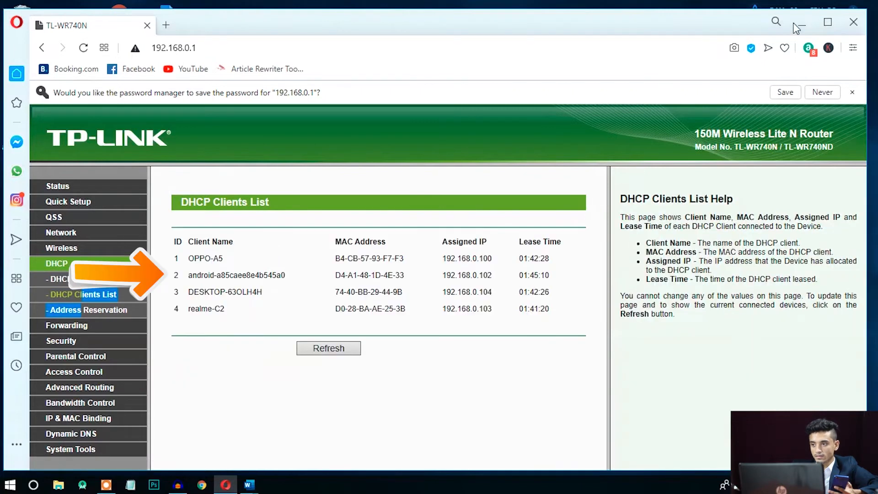
pyautogui.click(828, 22)
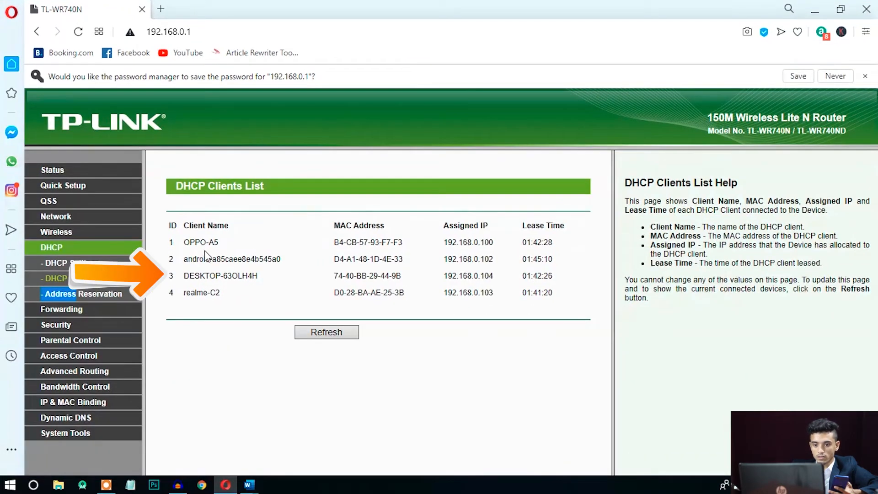
pyautogui.moveTo(185, 237); pyautogui.dragTo(500, 307)
pyautogui.click(500, 307)
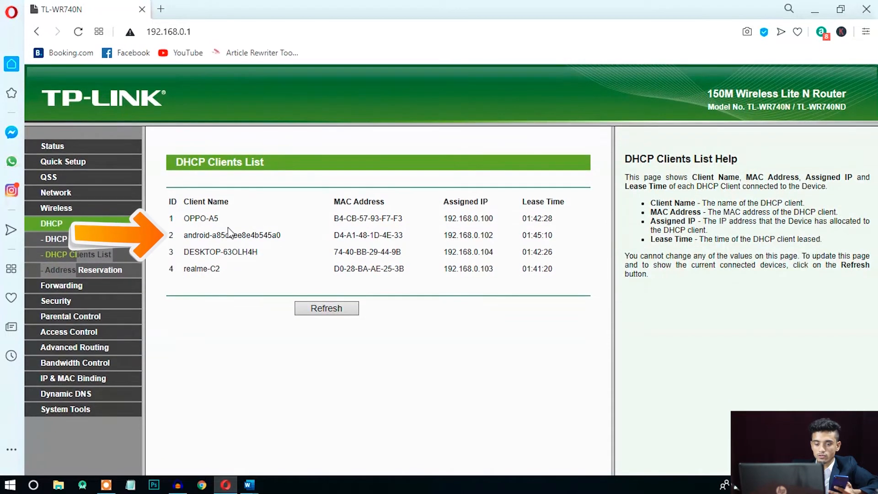
# - Highlight the OPPO-A5 client's name, IP 192.168.0.100 and full row in the list
pyautogui.moveTo(182, 219); pyautogui.dragTo(221, 217)
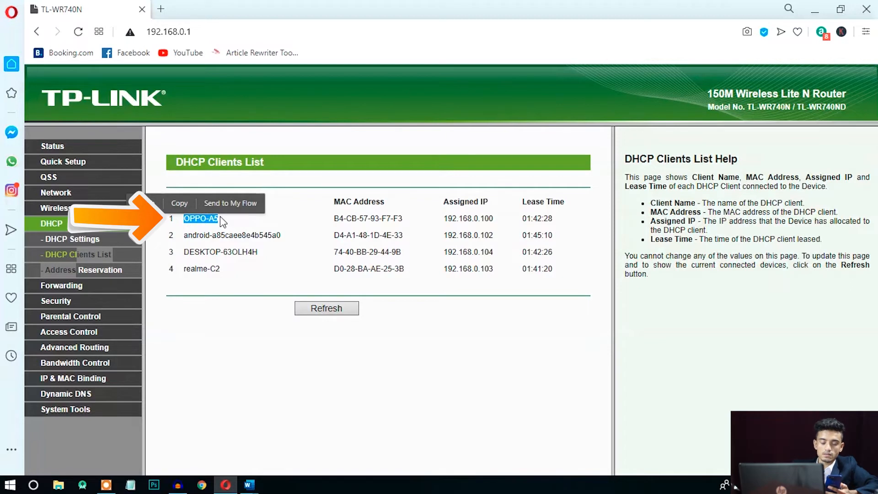
pyautogui.click(278, 220)
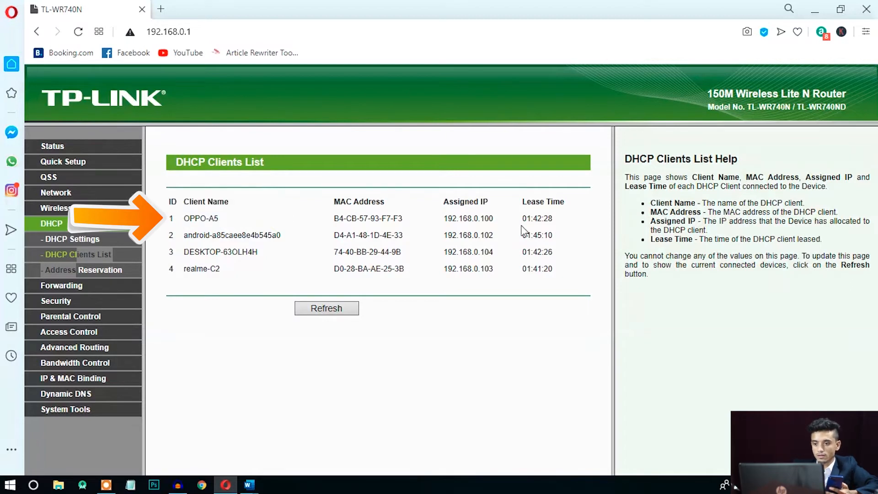
pyautogui.moveTo(492, 219); pyautogui.dragTo(445, 220)
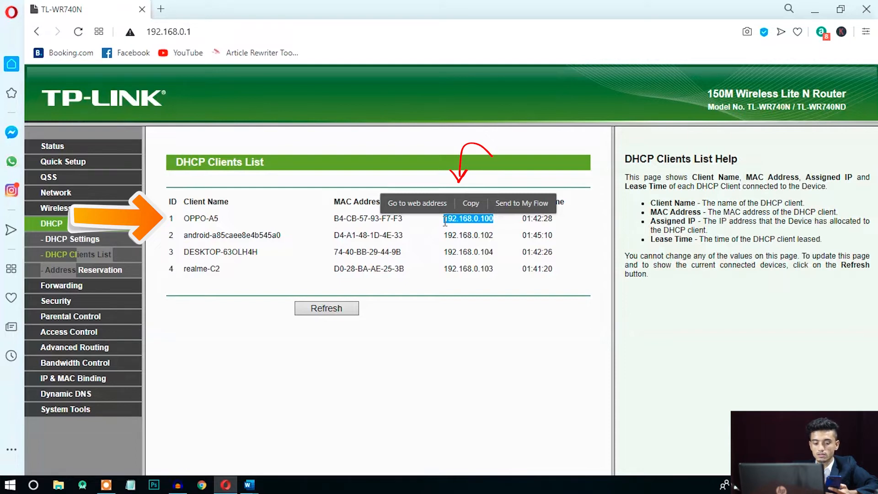
pyautogui.click(488, 217)
pyautogui.moveTo(555, 221); pyautogui.dragTo(170, 216)
pyautogui.click(170, 216)
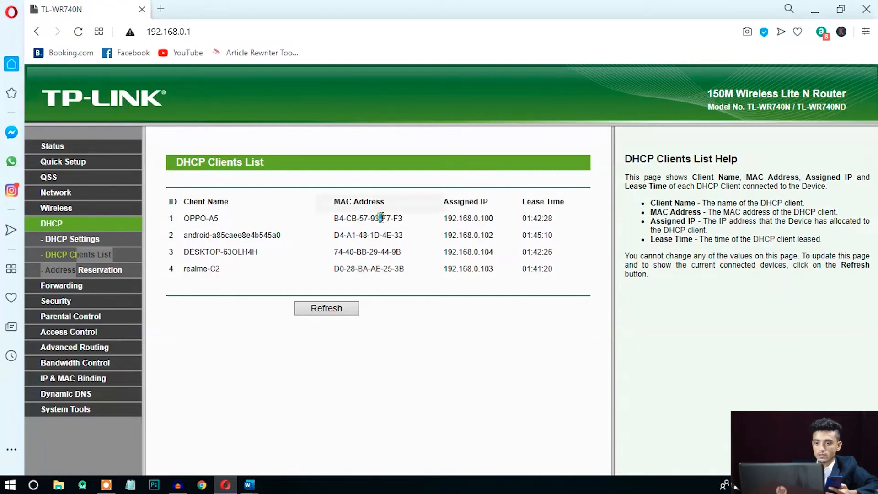
# - Copy the OPPO-A5 MAC address B4-CB-57-93-F7-F3 and go to Wireless settings
pyautogui.moveTo(404, 218); pyautogui.dragTo(339, 218)
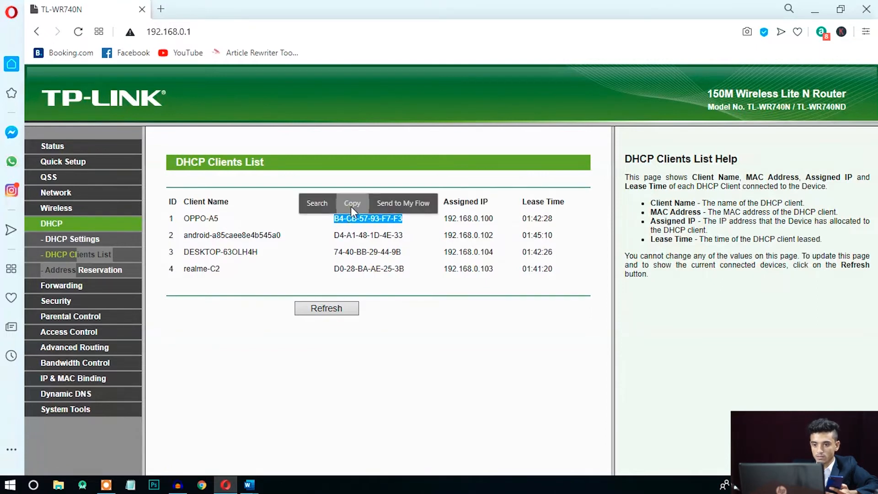
pyautogui.click(350, 207)
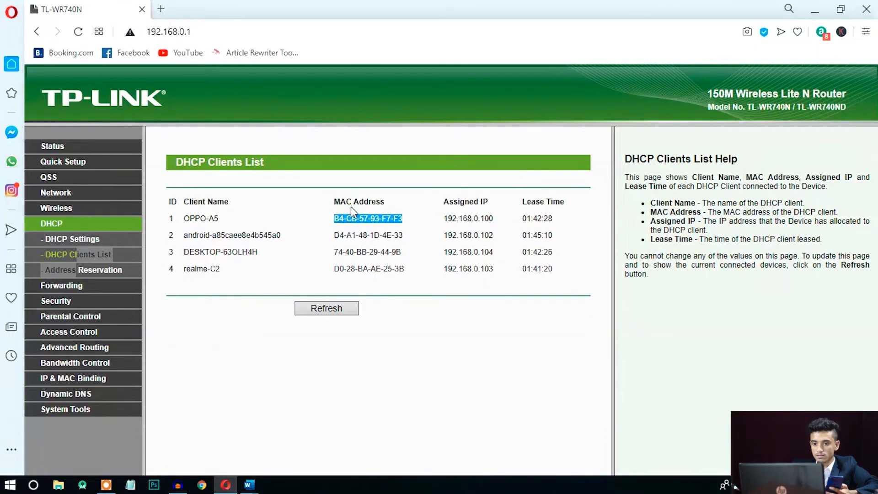
pyautogui.click(161, 292)
pyautogui.click(64, 208)
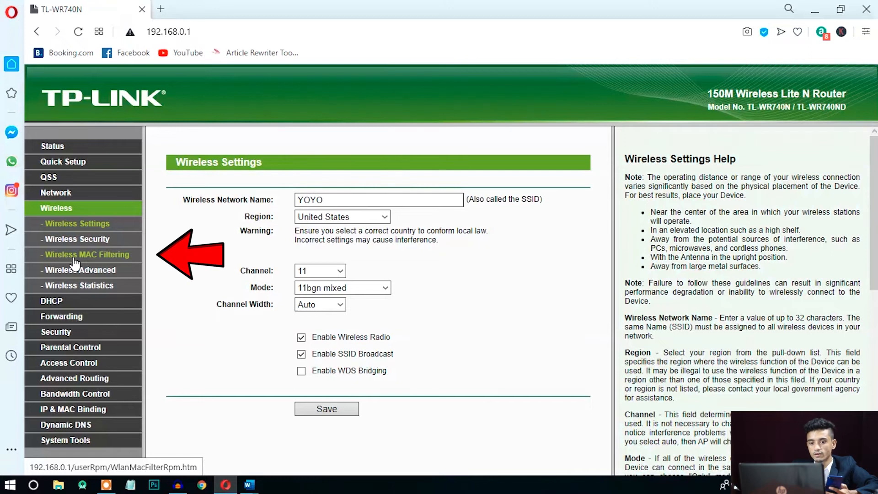
# - Add and save a MAC filtering entry for B4-CB-57-93-F7-F3 described 'oppo', status Enabled
pyautogui.click(74, 259)
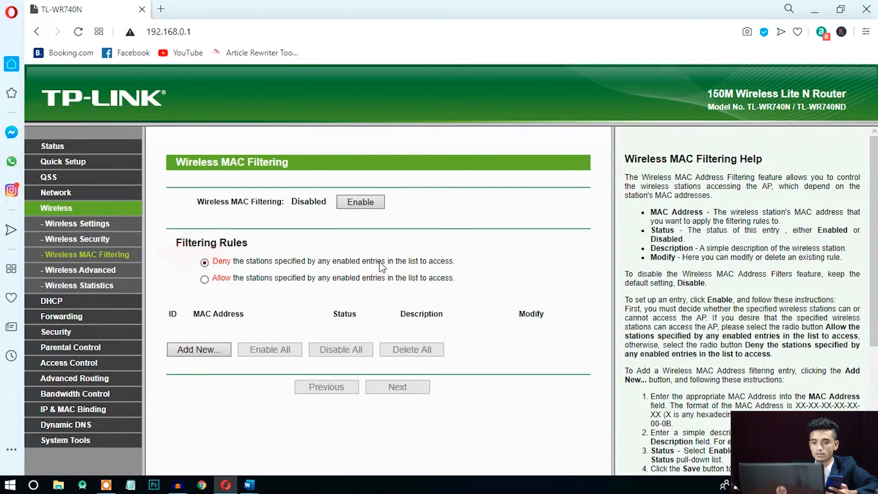
pyautogui.click(200, 351)
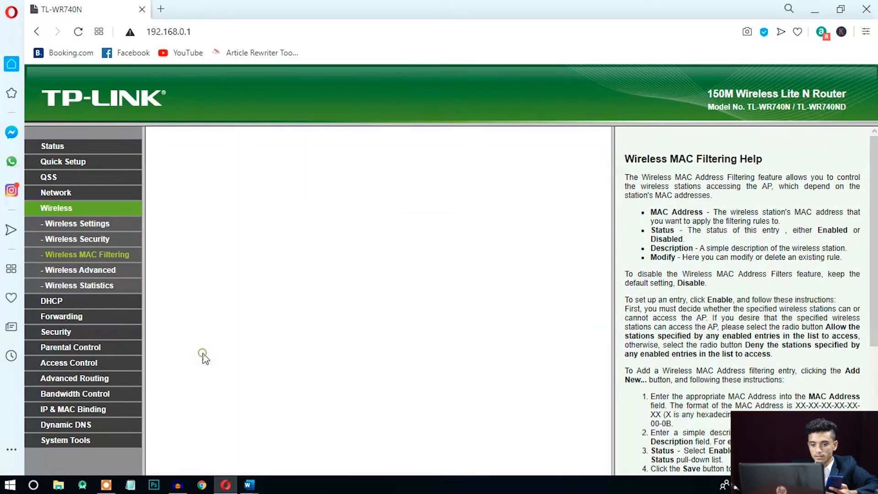
pyautogui.click(334, 201)
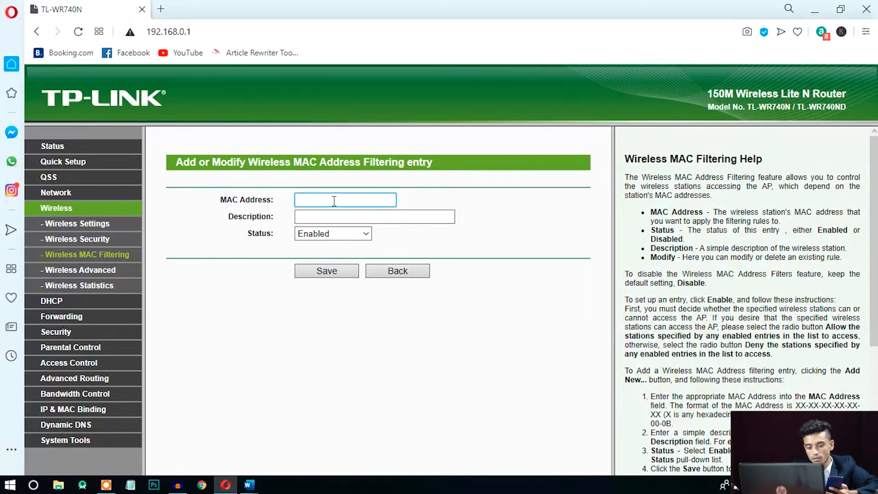
pyautogui.hotkey('ctrl', 'v')
pyautogui.click(339, 215)
pyautogui.write('oppo')
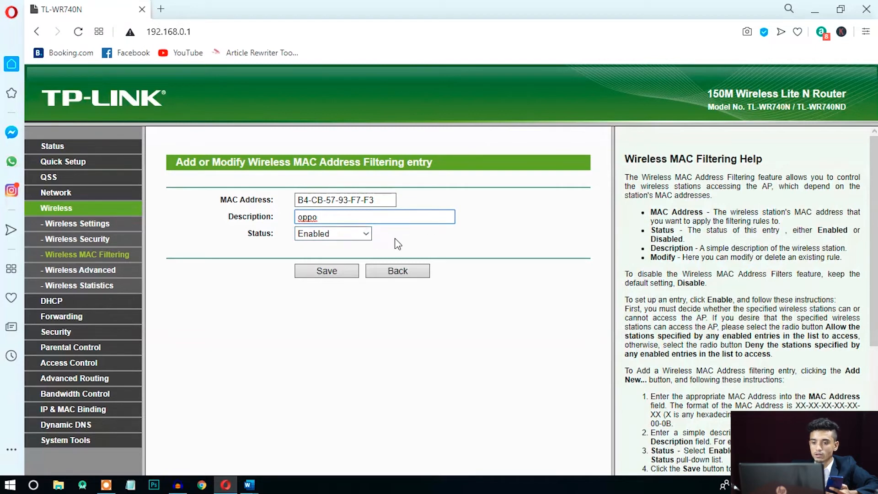
pyautogui.click(340, 277)
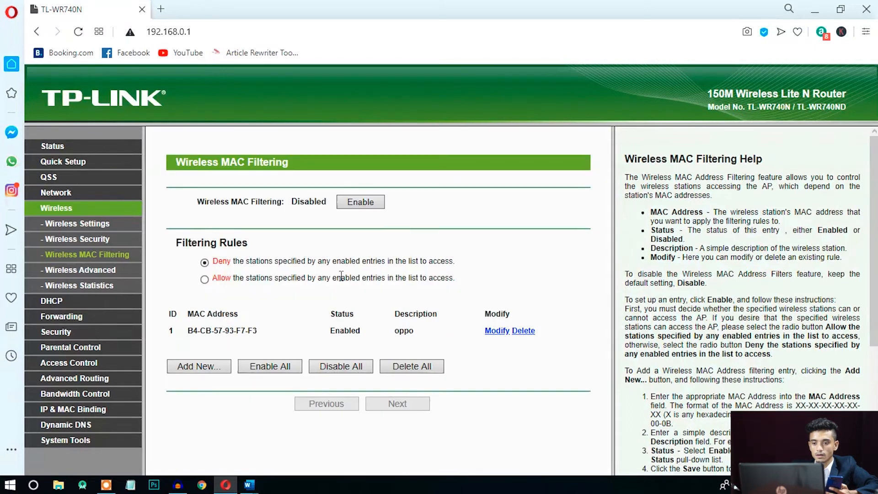
pyautogui.scroll(-2, 847, 229)
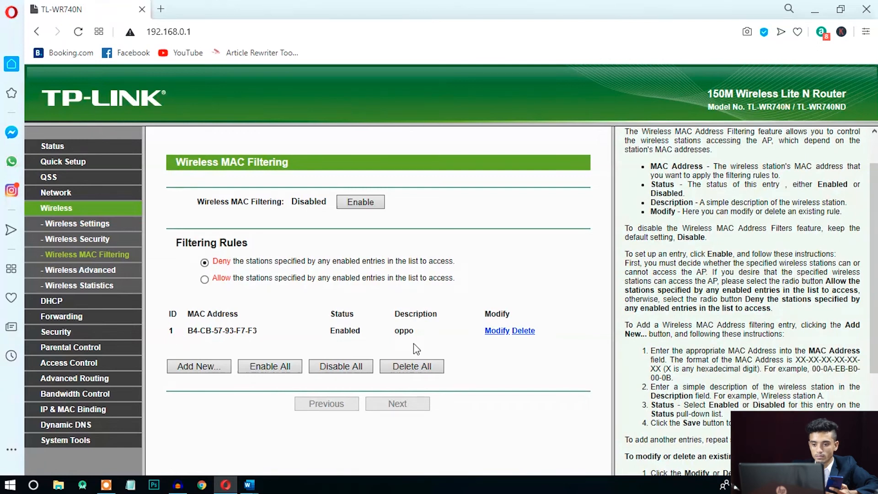
pyautogui.moveTo(418, 335); pyautogui.dragTo(165, 338)
pyautogui.click(165, 338)
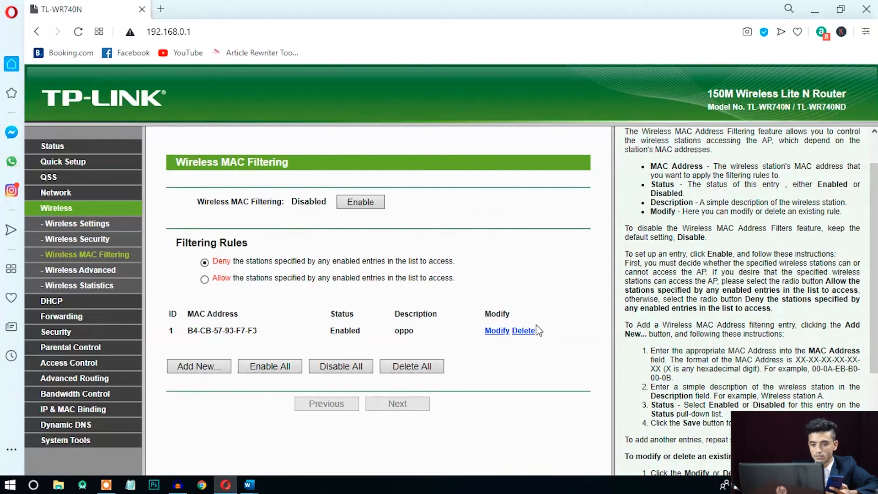
pyautogui.moveTo(188, 331); pyautogui.dragTo(378, 330)
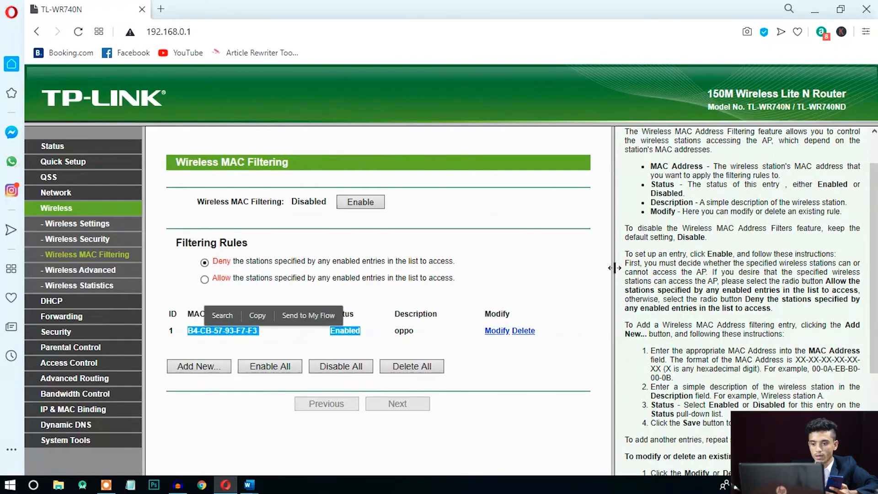
pyautogui.click(558, 292)
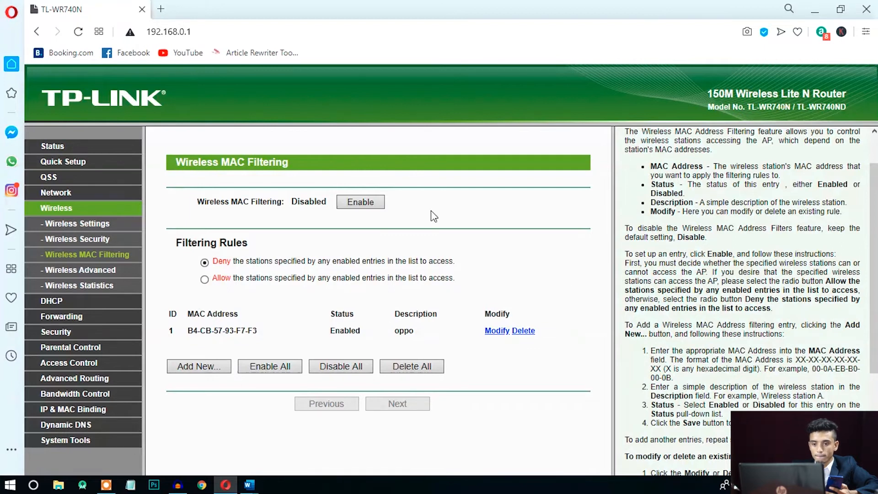
pyautogui.moveTo(389, 202); pyautogui.dragTo(291, 199)
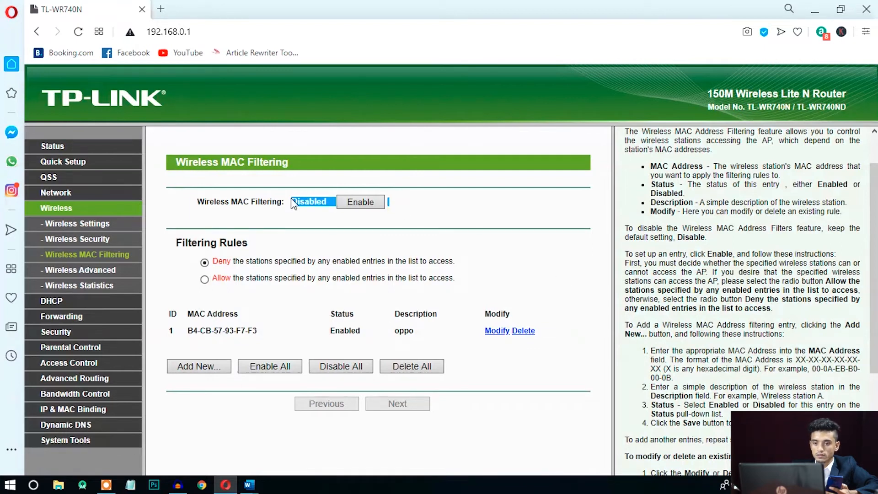
pyautogui.click(305, 208)
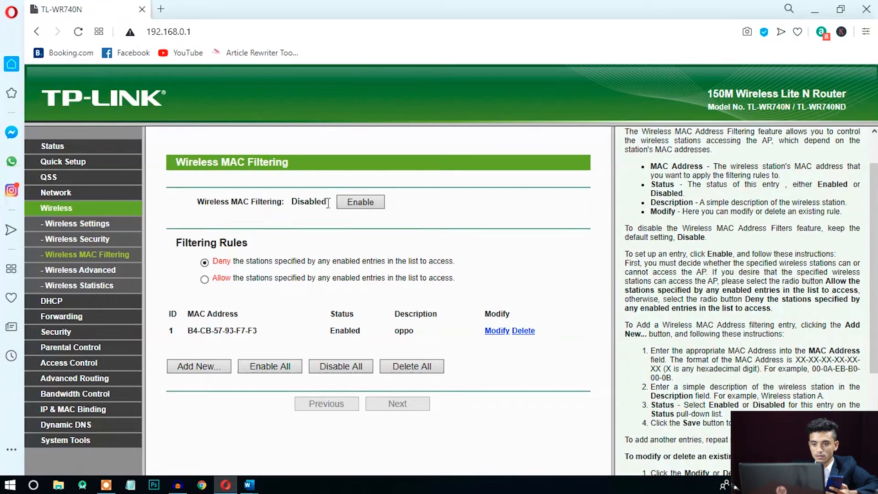
pyautogui.moveTo(328, 201); pyautogui.dragTo(293, 206)
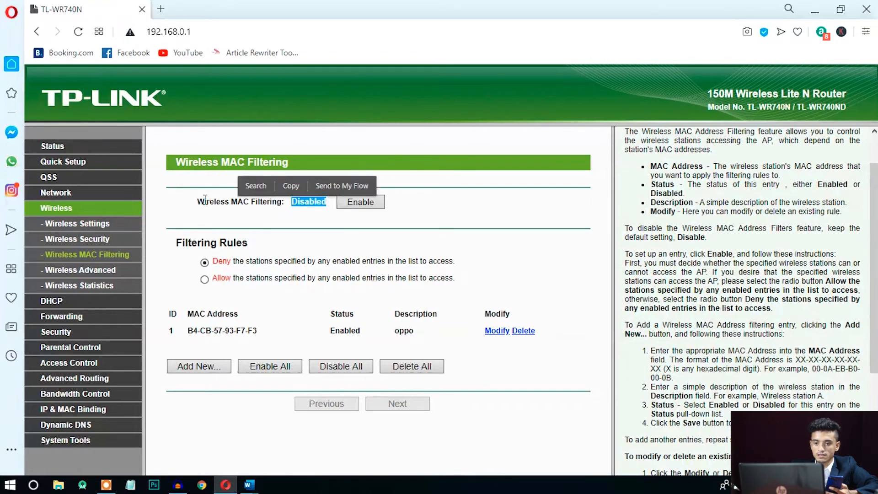
pyautogui.click(318, 230)
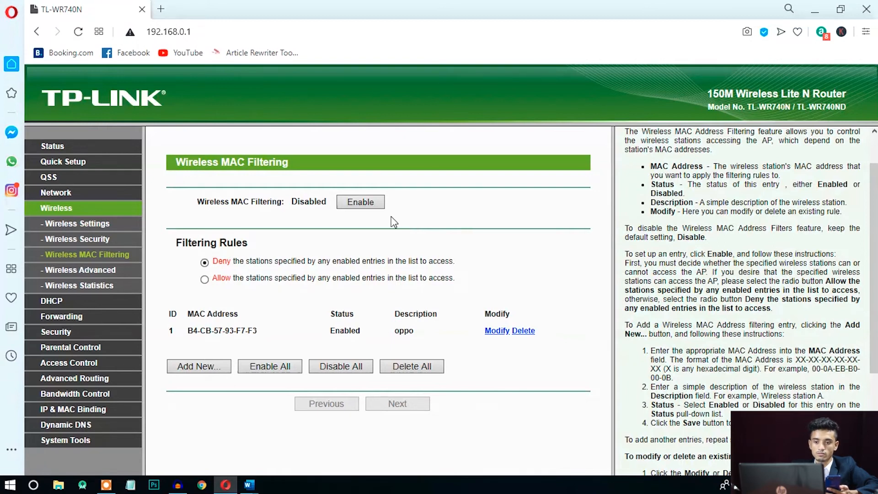
# - Enable Wireless MAC Filtering so the oppo entry blocks the phone
pyautogui.click(370, 205)
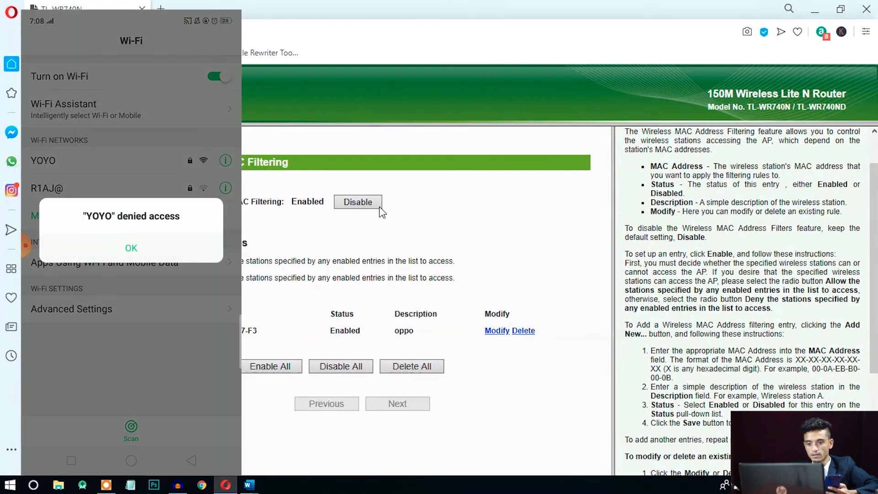
# - Disable Wireless MAC Filtering and confirm its status now reads Disabled
pyautogui.click(373, 205)
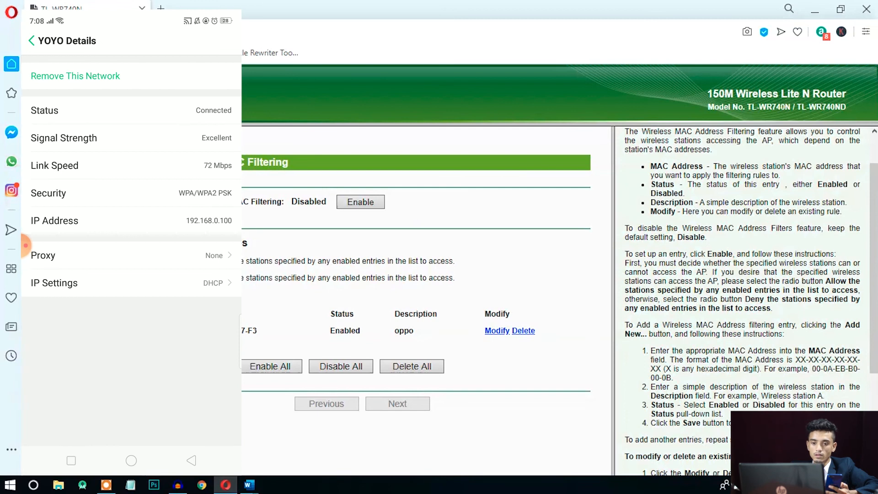
pyautogui.moveTo(191, 202); pyautogui.dragTo(387, 211)
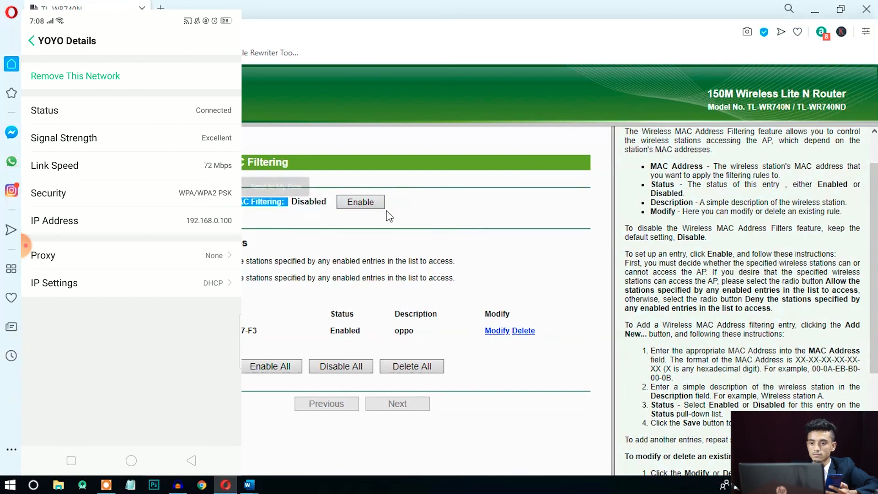
pyautogui.click(412, 212)
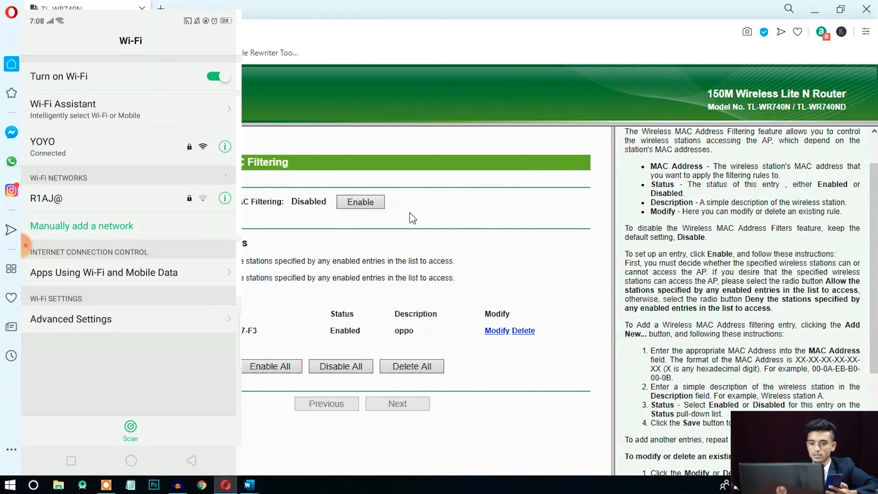
pyautogui.moveTo(191, 201); pyautogui.dragTo(326, 202)
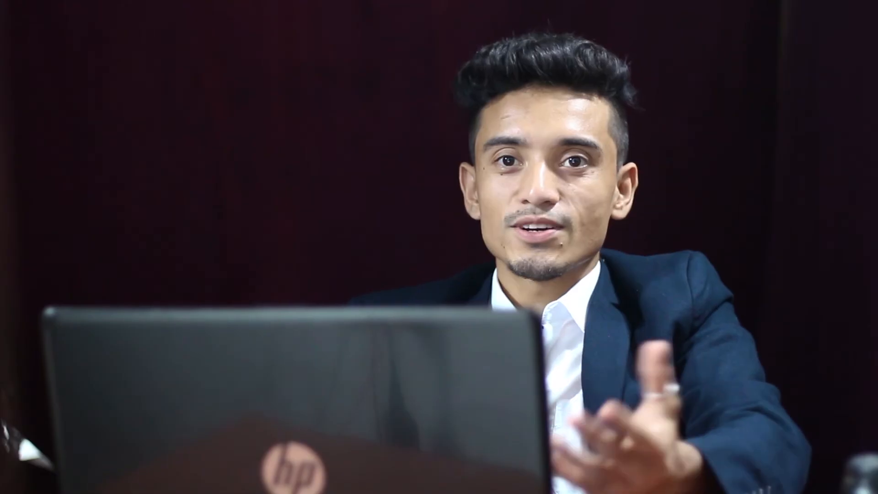